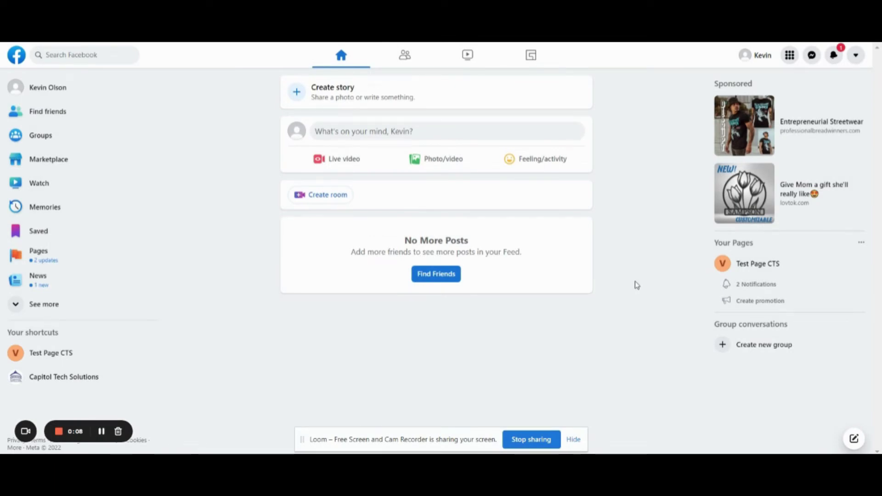
Step: Check the page-access notification, then go to Test Page CTS's Page Roles settings
{"action": "left_click", "coordinate": [834, 57]}
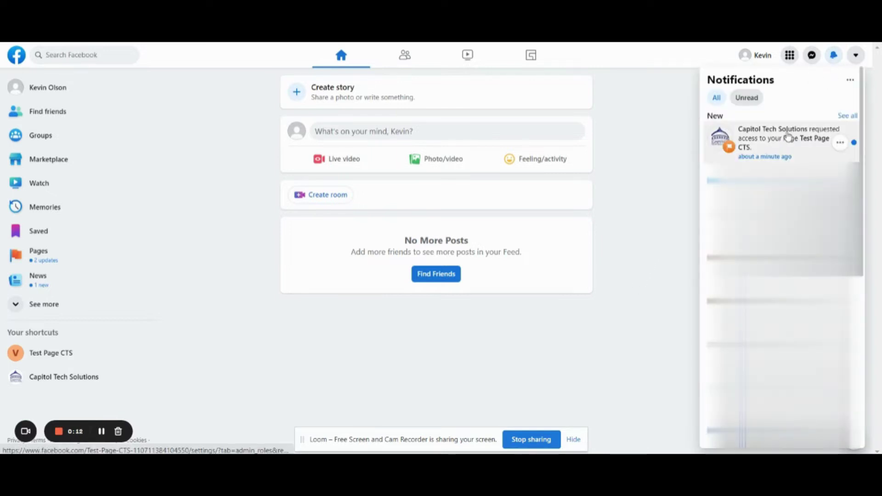
{"action": "mouse_move", "coordinate": [780, 142]}
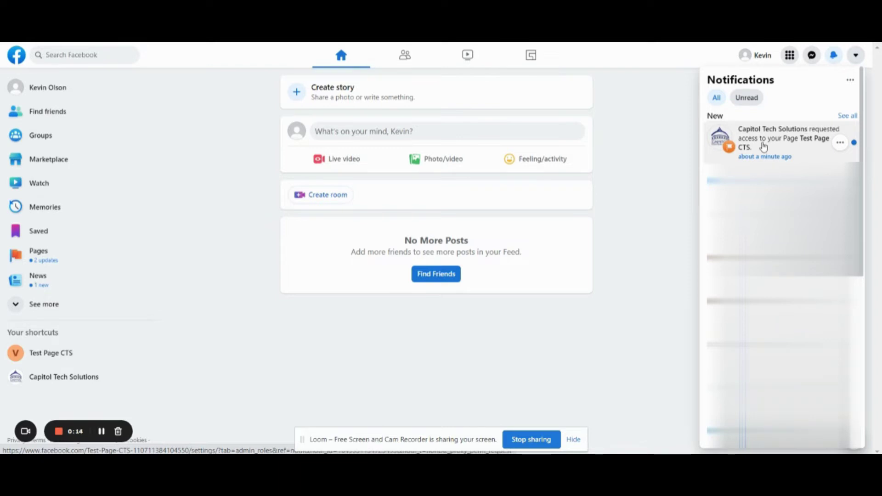
{"action": "left_click", "coordinate": [656, 184]}
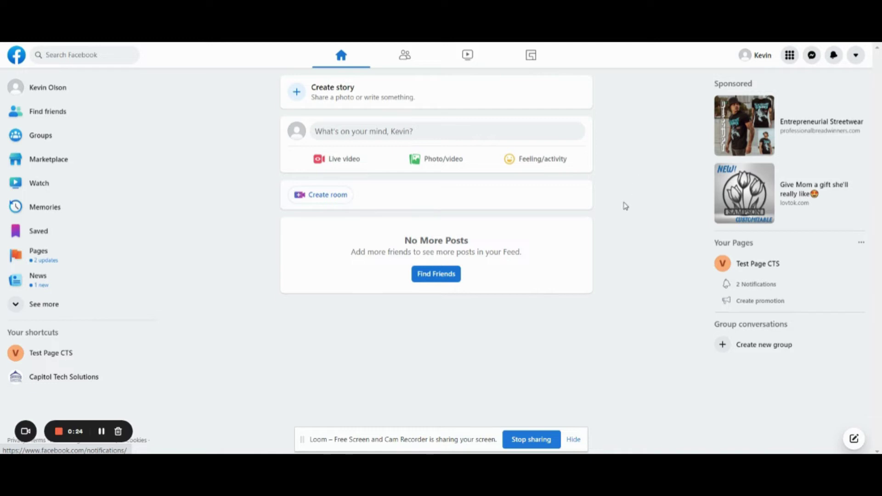
{"action": "left_click", "coordinate": [70, 353]}
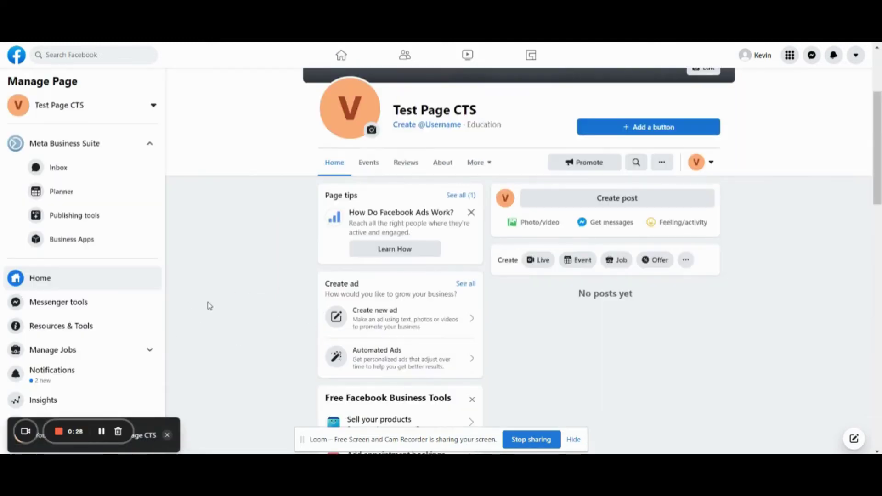
{"action": "scroll", "coordinate": [101, 311], "scroll_direction": "down", "scroll_amount": 1}
{"action": "scroll", "coordinate": [101, 306], "scroll_direction": "down", "scroll_amount": 1}
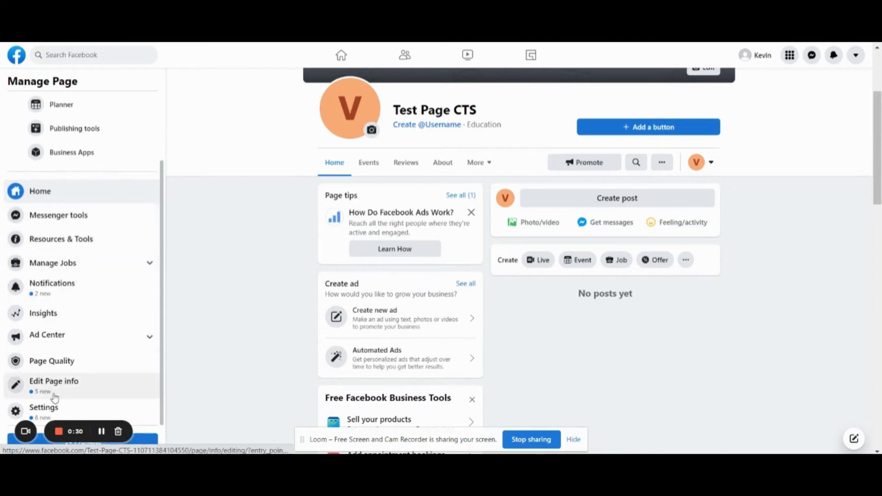
{"action": "left_click", "coordinate": [43, 411]}
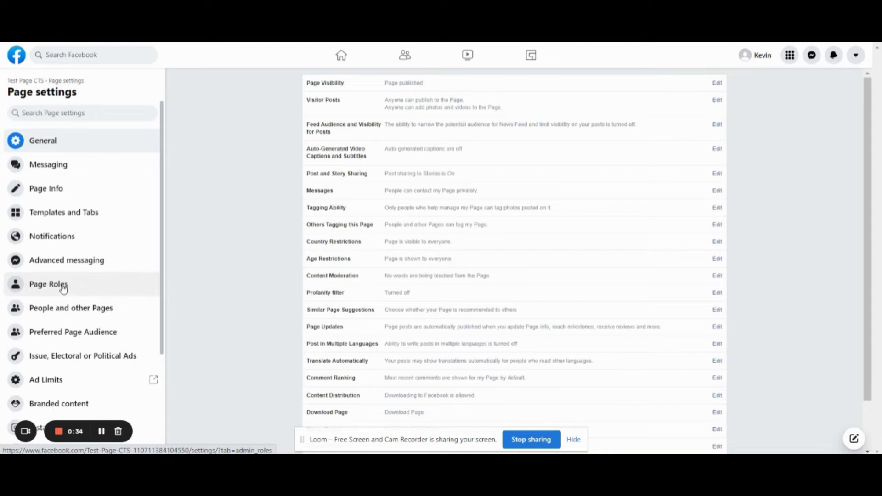
{"action": "left_click", "coordinate": [59, 288]}
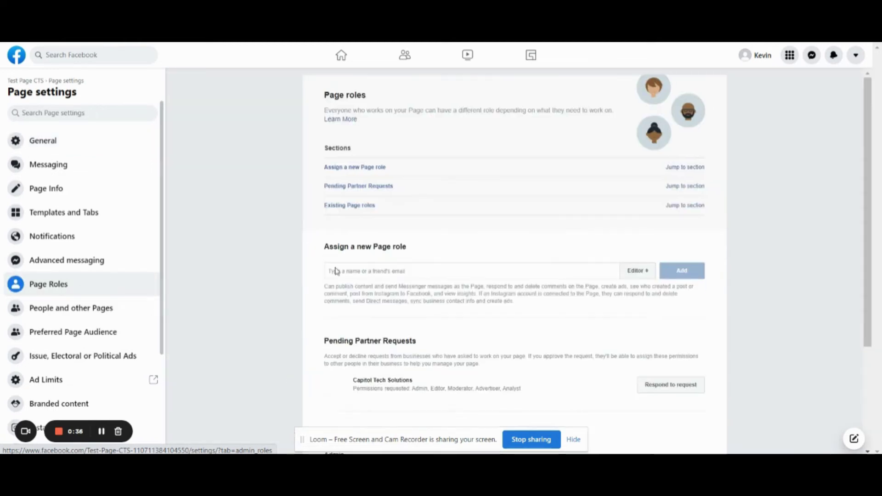
{"action": "scroll", "coordinate": [689, 294], "scroll_direction": "down", "scroll_amount": 2}
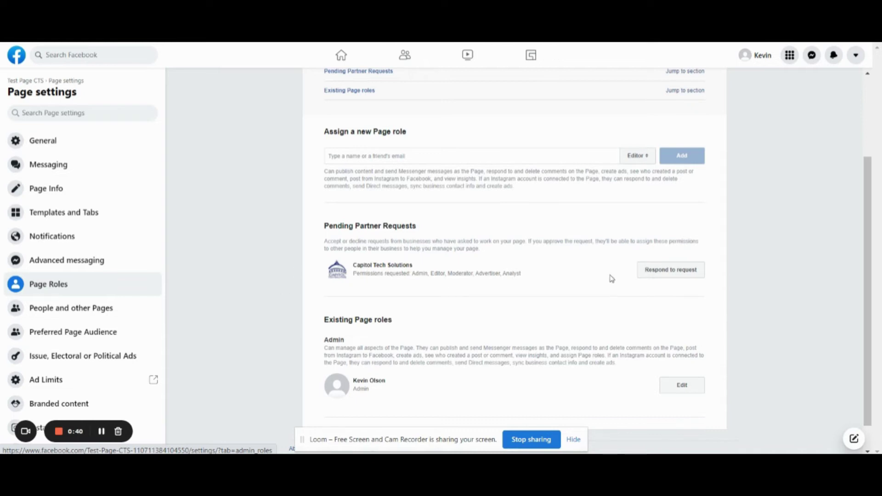
Step: Accept Capitol Tech Solutions' partner request and confirm it with the saved account password
{"action": "left_click", "coordinate": [661, 276]}
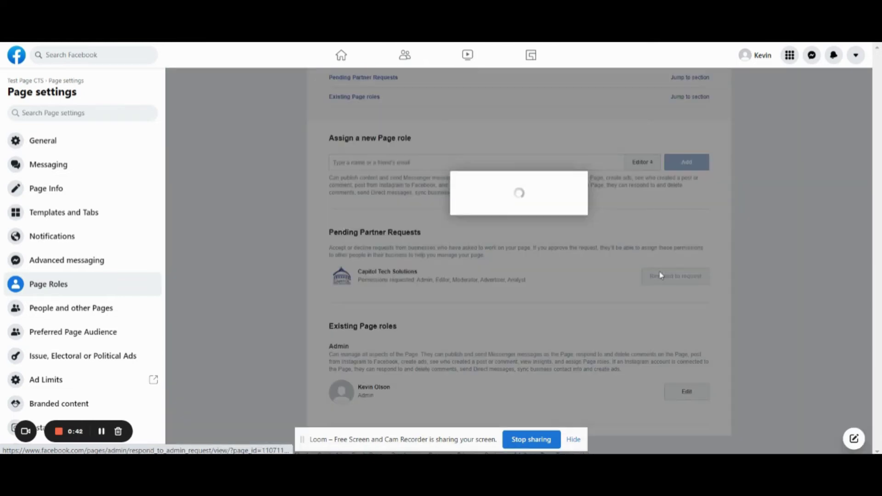
{"action": "left_click", "coordinate": [667, 380]}
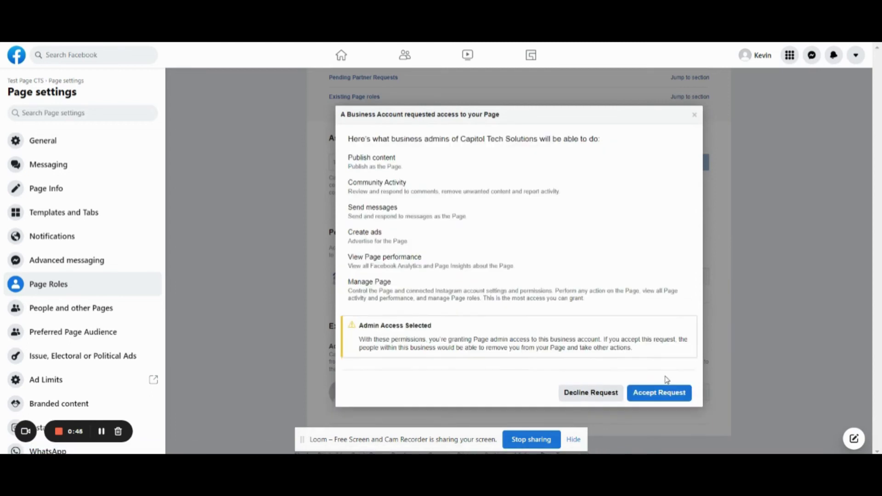
{"action": "left_click", "coordinate": [654, 393]}
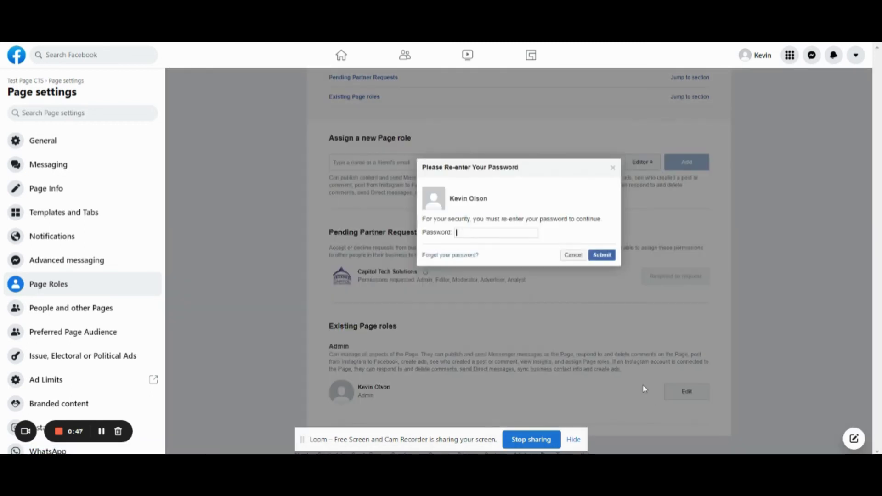
{"action": "left_click", "coordinate": [495, 234]}
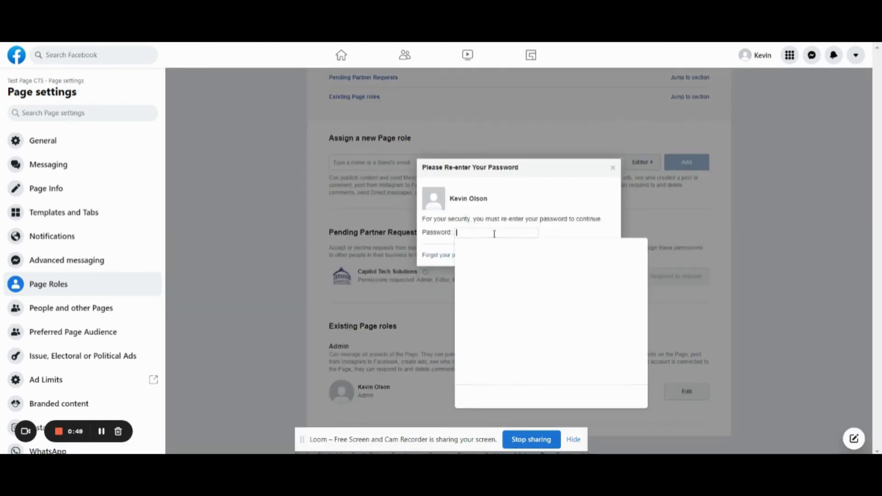
{"action": "left_click", "coordinate": [545, 252]}
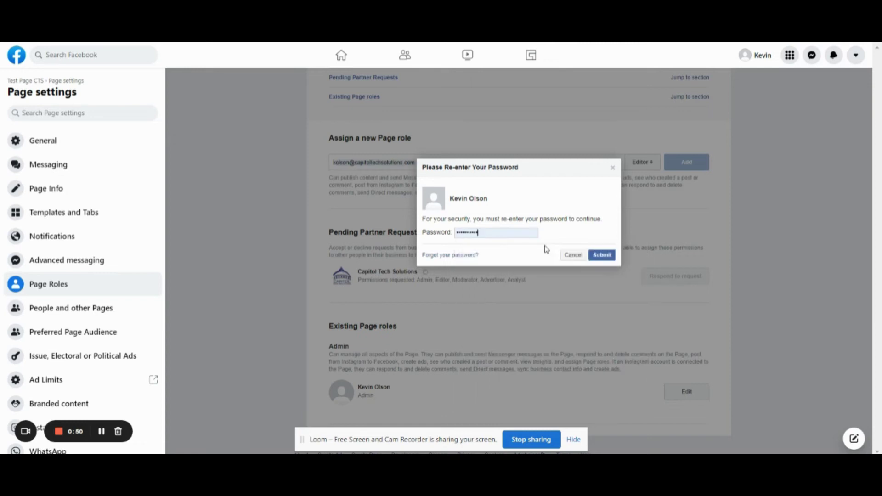
{"action": "left_click", "coordinate": [602, 255]}
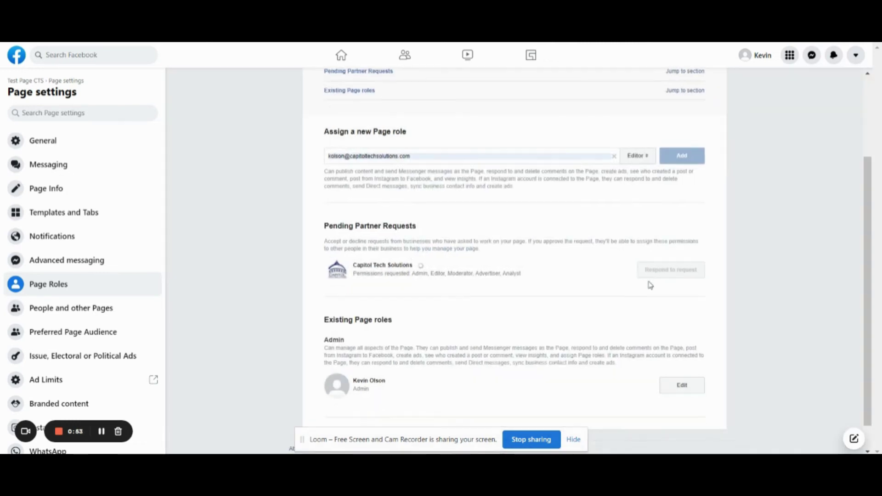